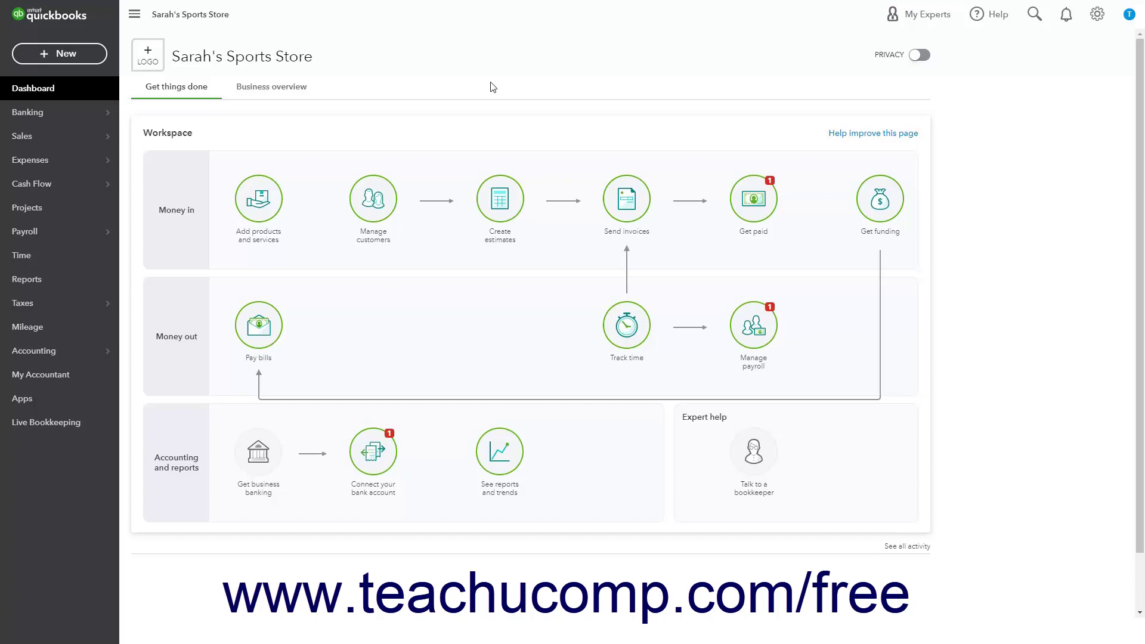
mouse_move(88, 237)
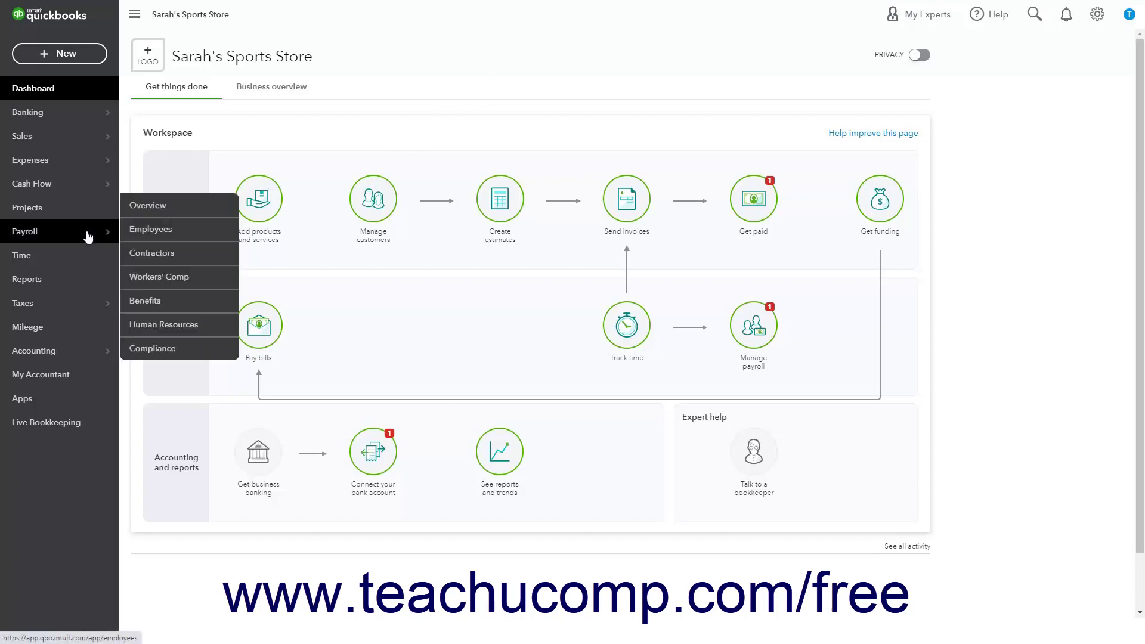
left_click(140, 233)
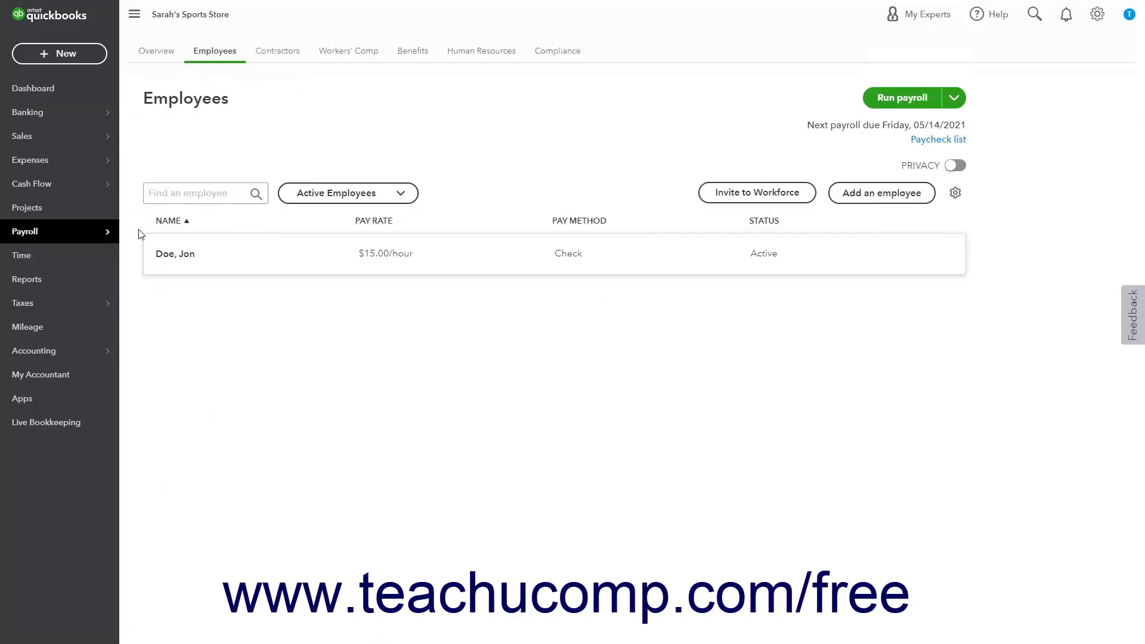
left_click(907, 102)
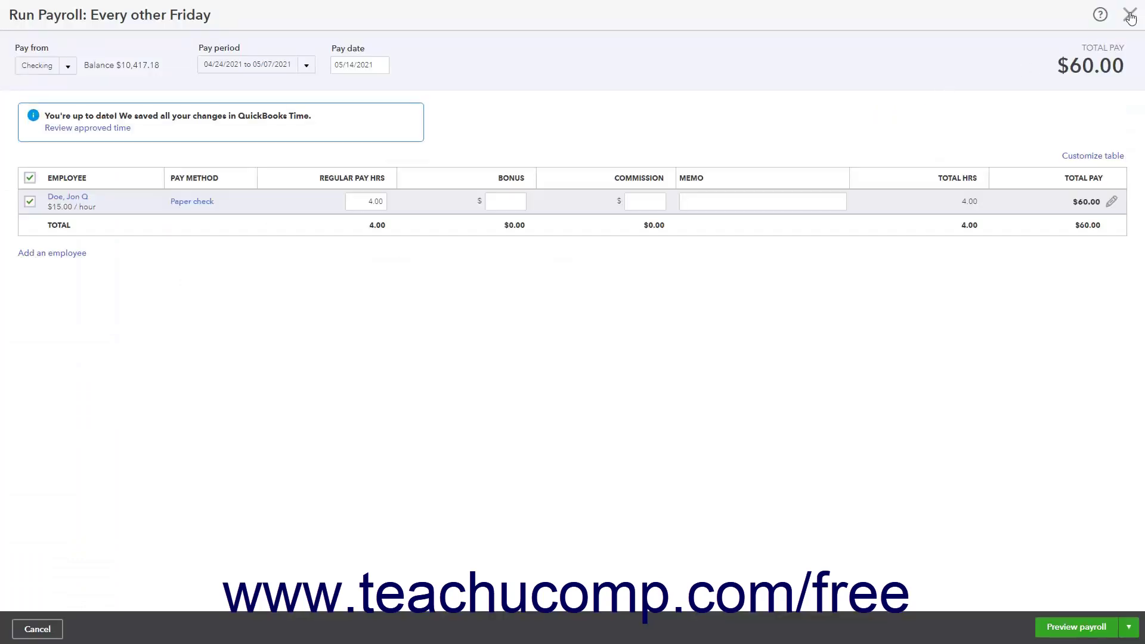
left_click(1131, 15)
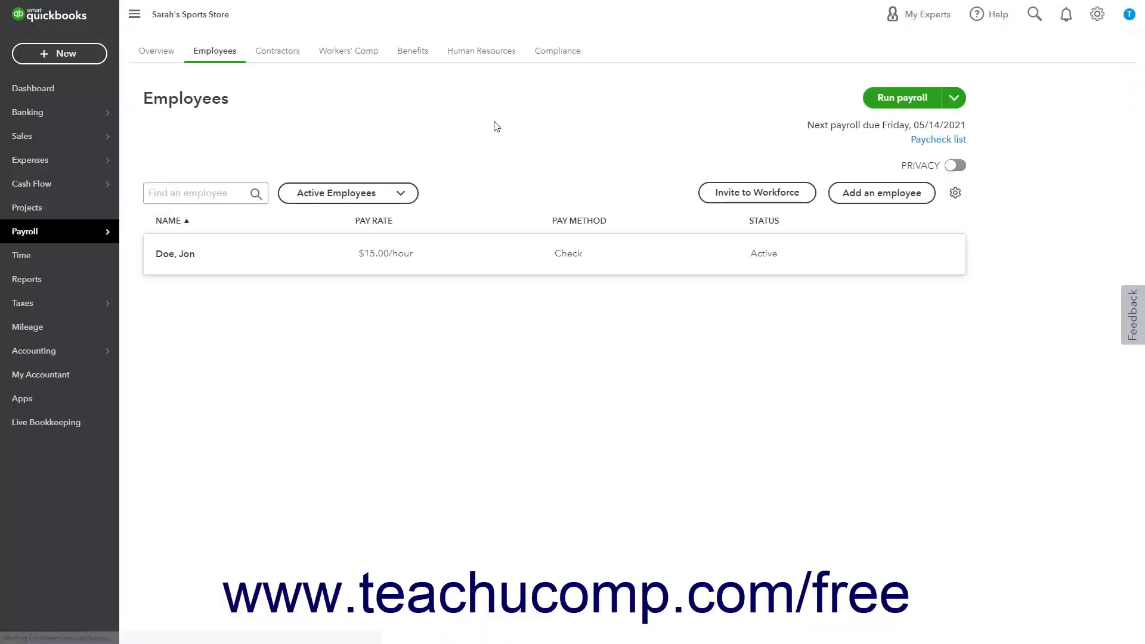
Start a new payroll run for the every other Friday schedule and choose Checking as the account to pay from
left_click(93, 60)
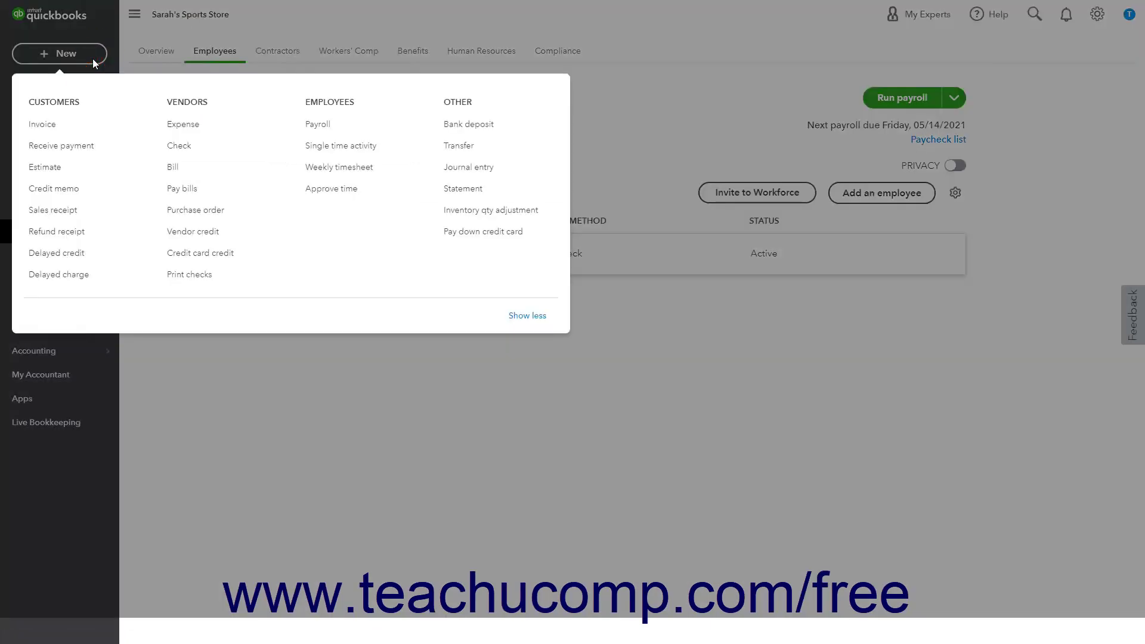
left_click(311, 125)
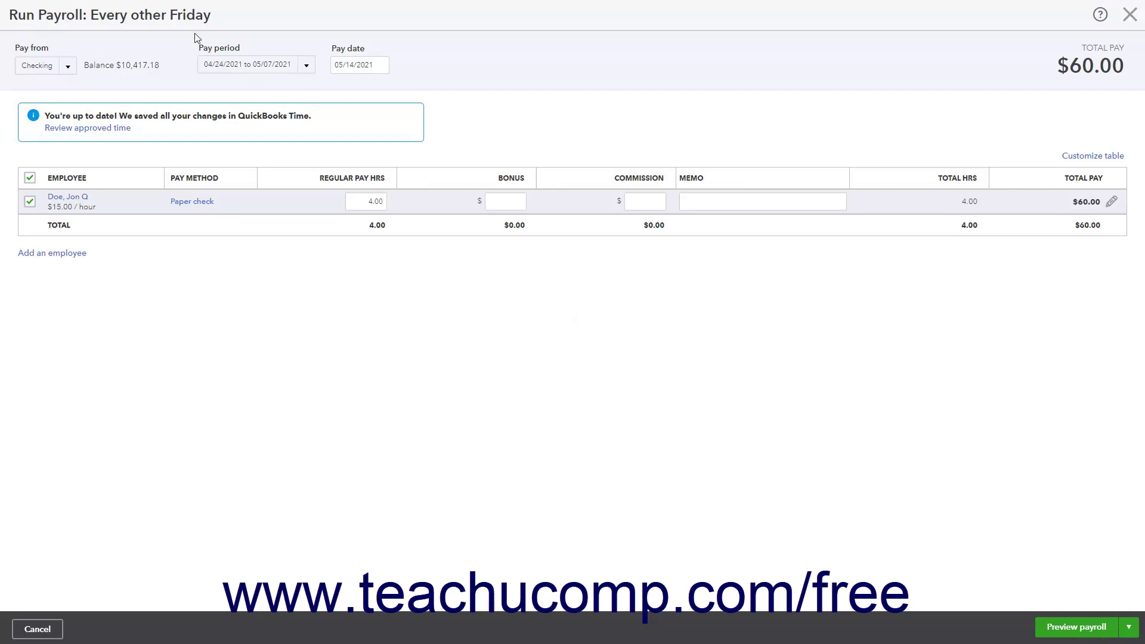
left_click(77, 66)
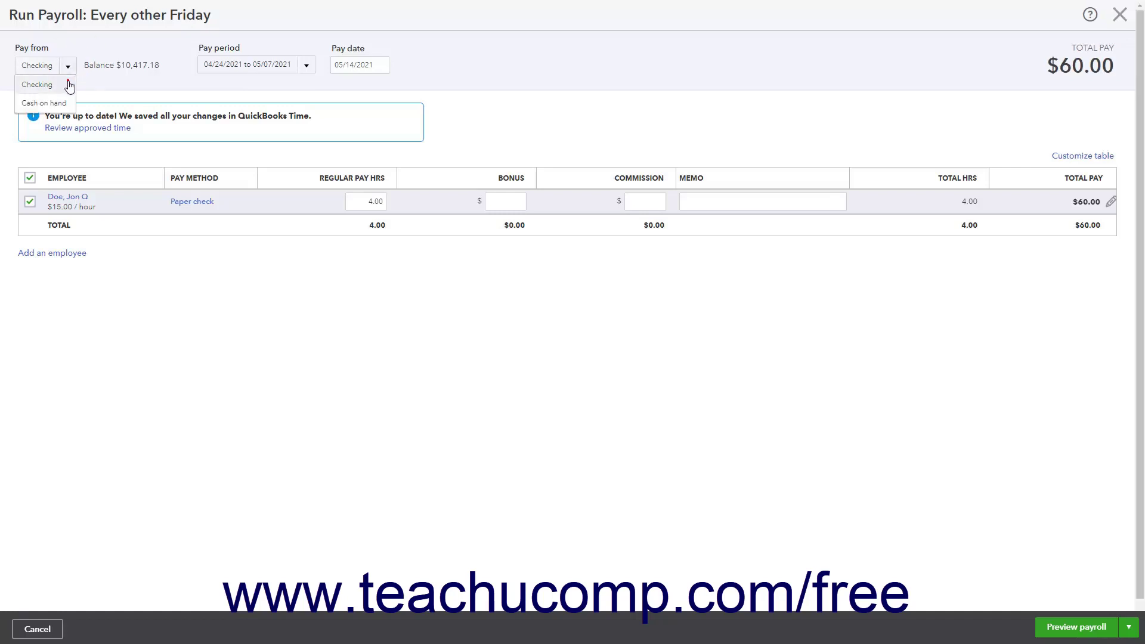
left_click(68, 82)
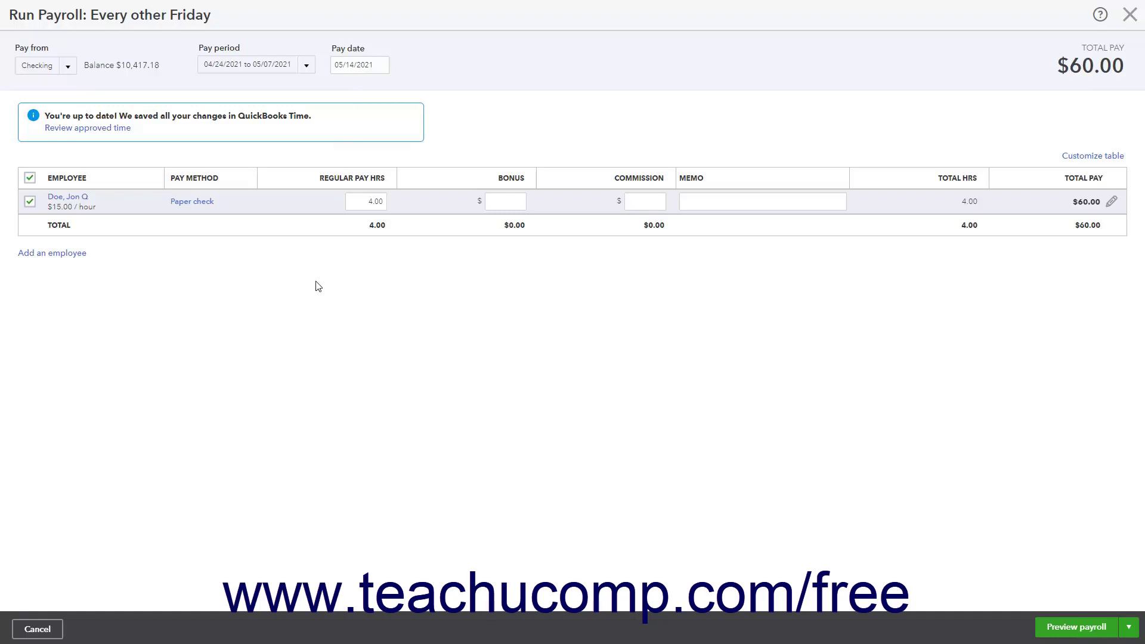
Check the pay table's column and row display options and the employee's regular pay hours field
left_click(1107, 160)
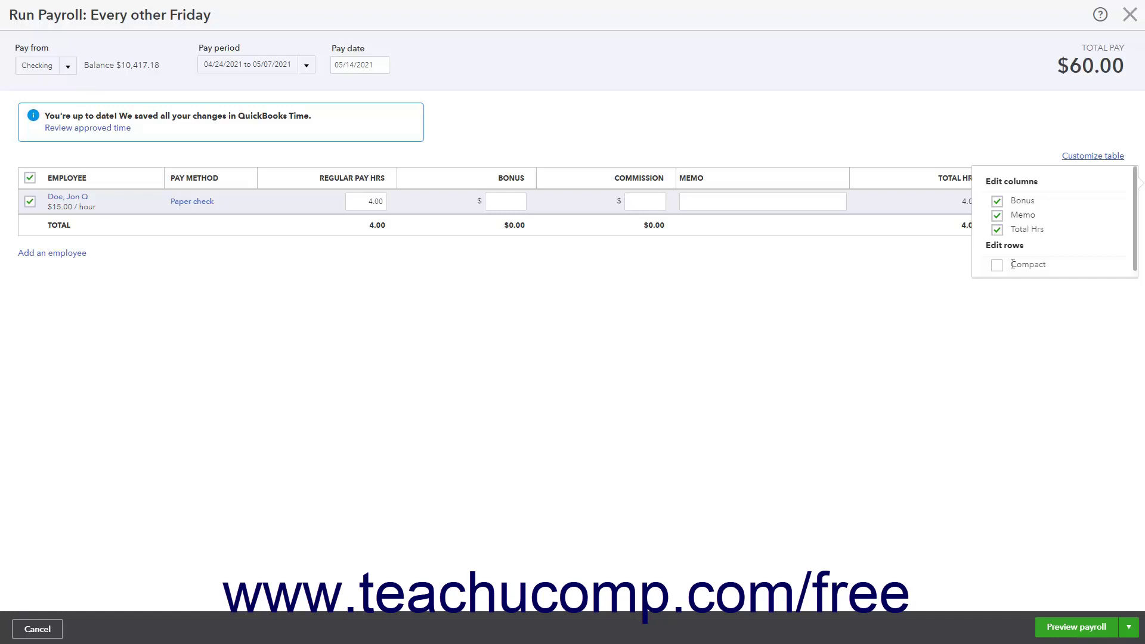
left_click(898, 136)
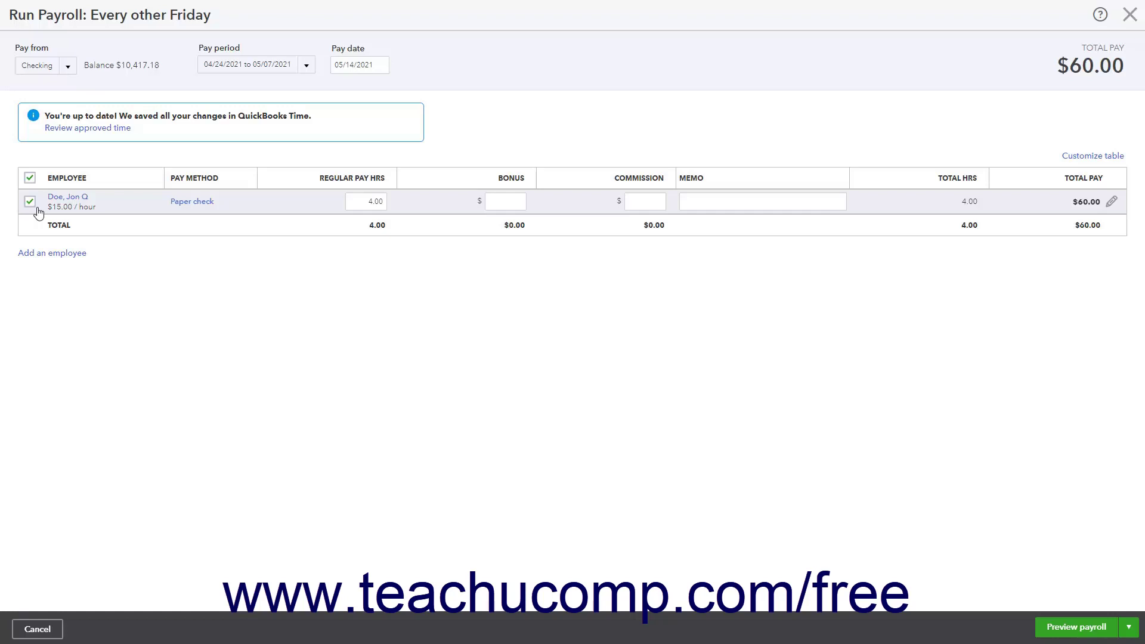
left_click(372, 201)
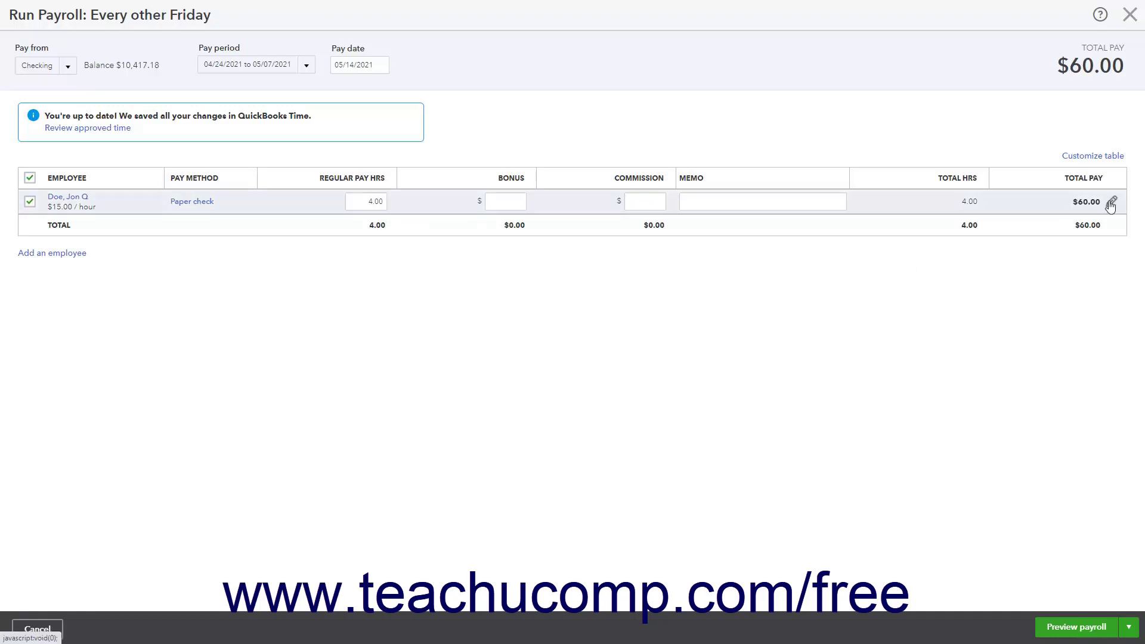
Review the employee's paycheck details, including the employee and employer tax breakdowns, and accept them
left_click(1112, 203)
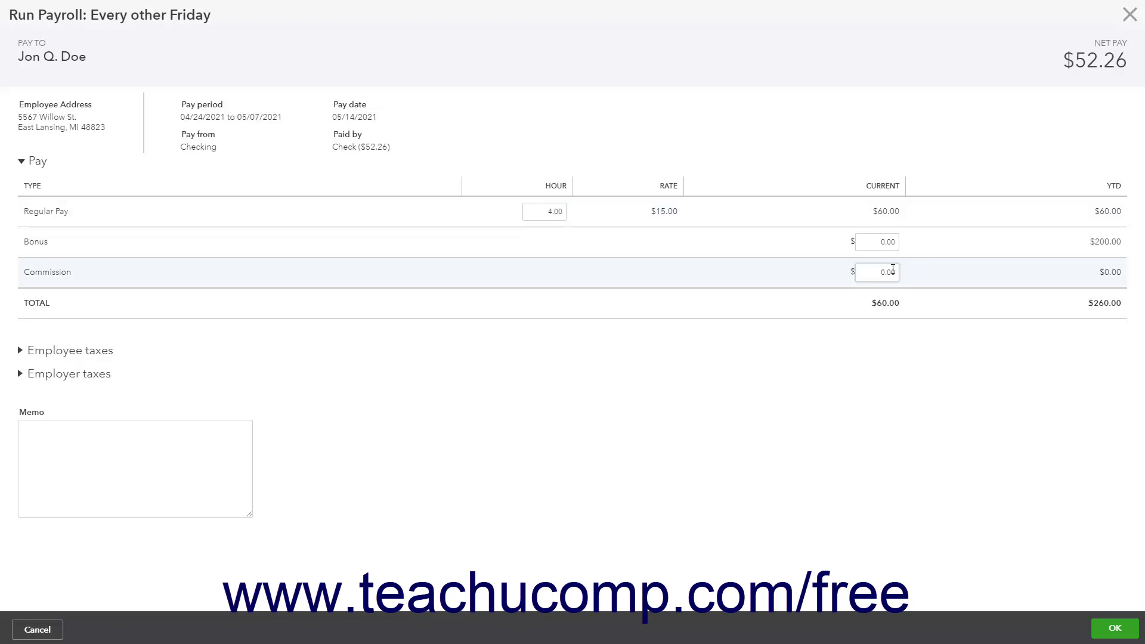
left_click(101, 354)
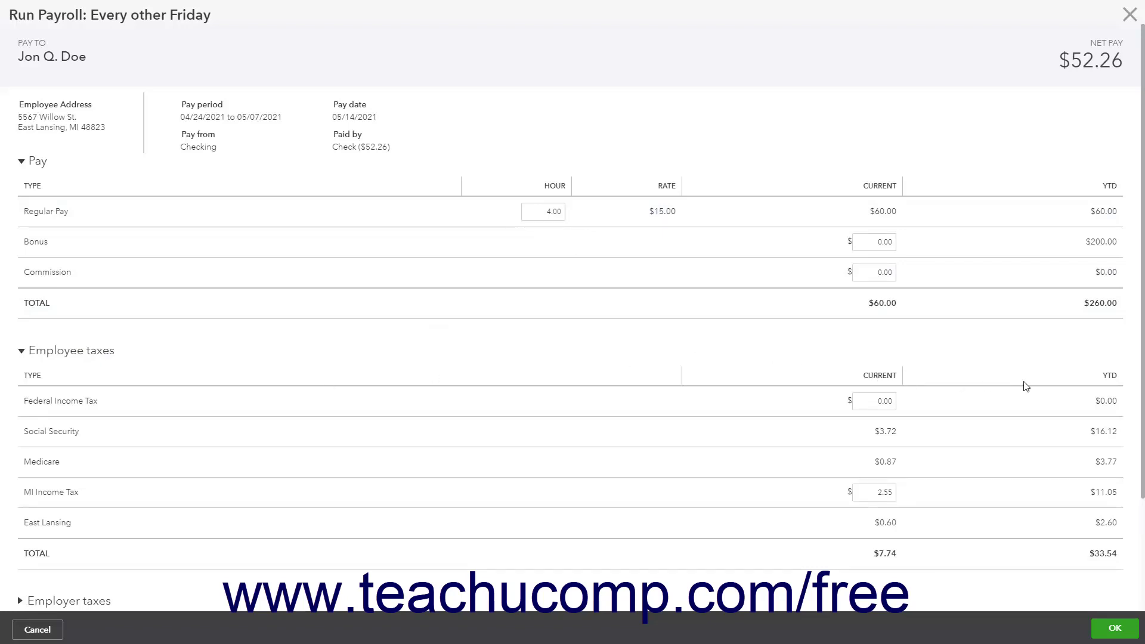
scroll(1022, 386, "down", 3)
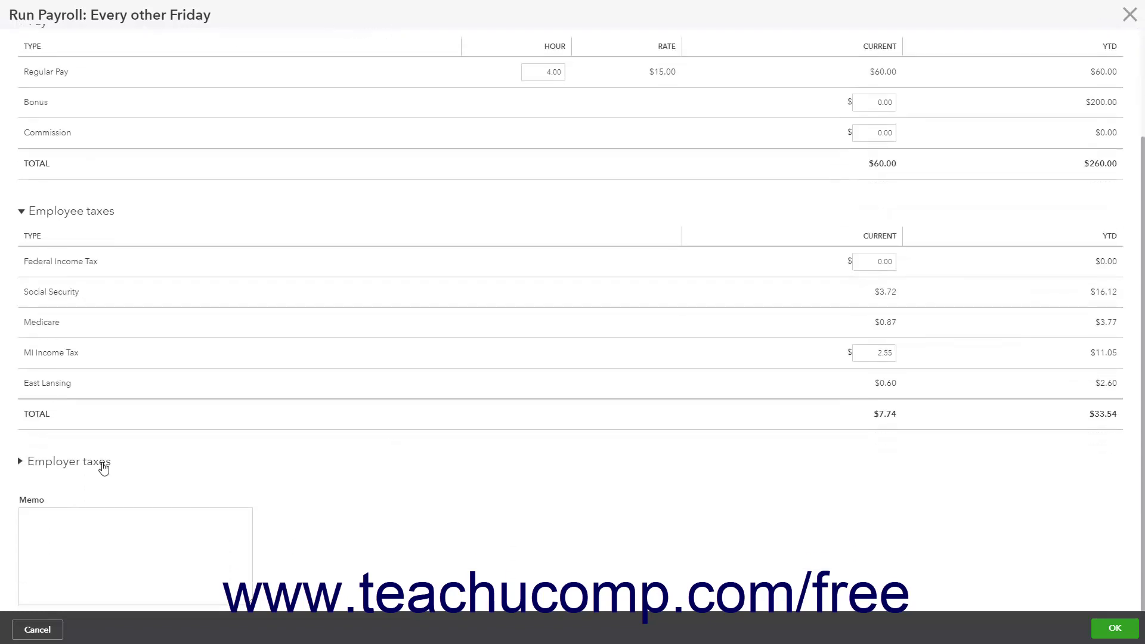
left_click(102, 466)
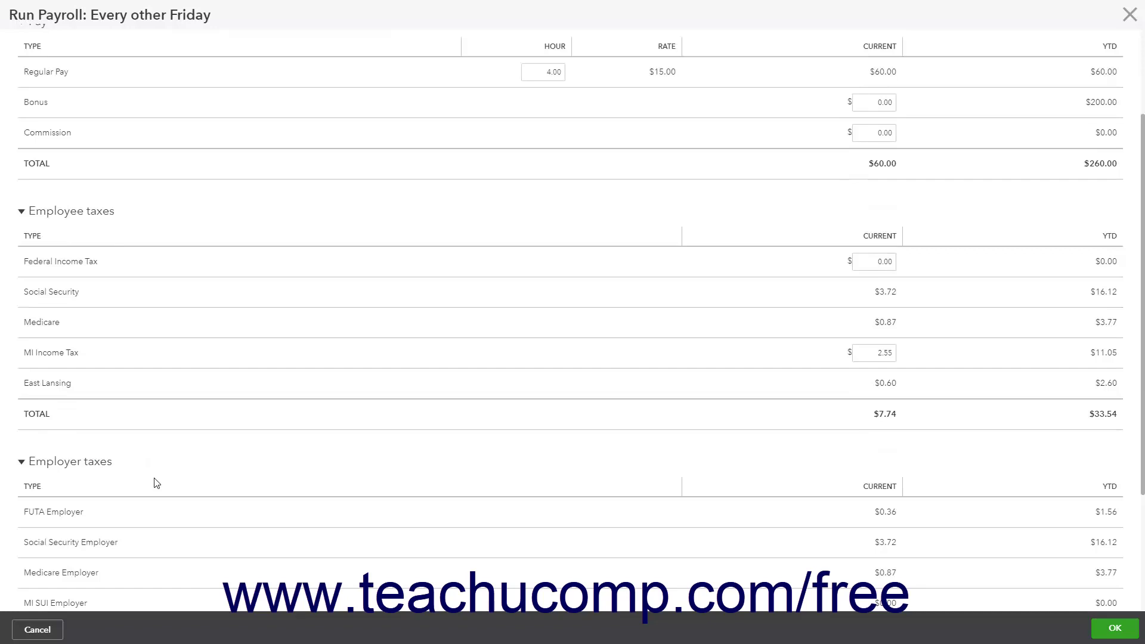
scroll(156, 483, "down", 2)
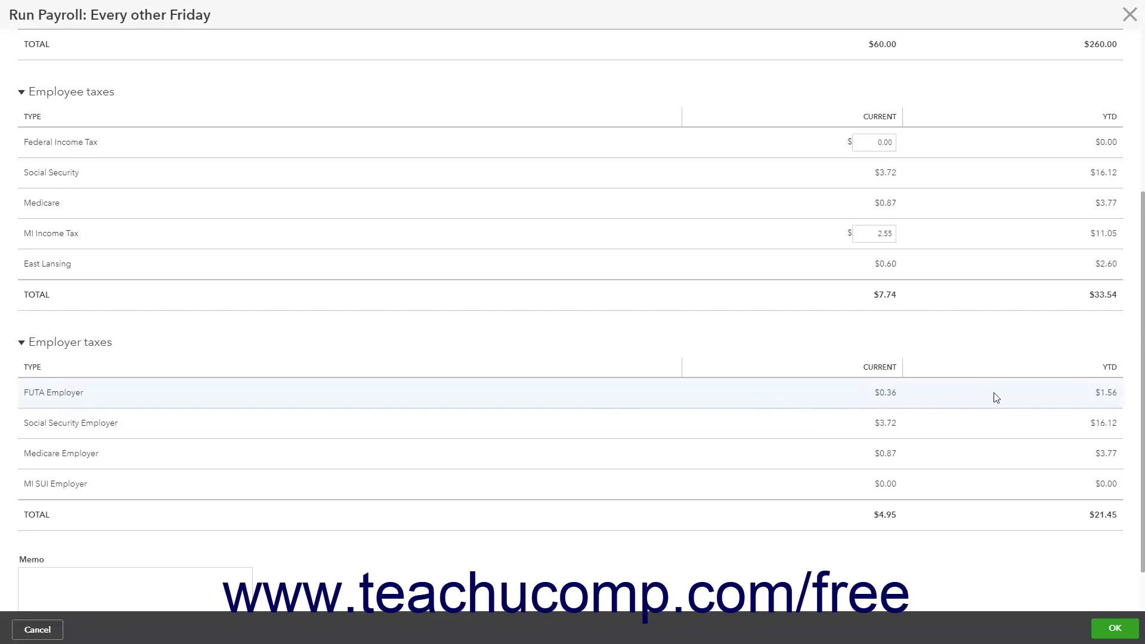
left_click(110, 352)
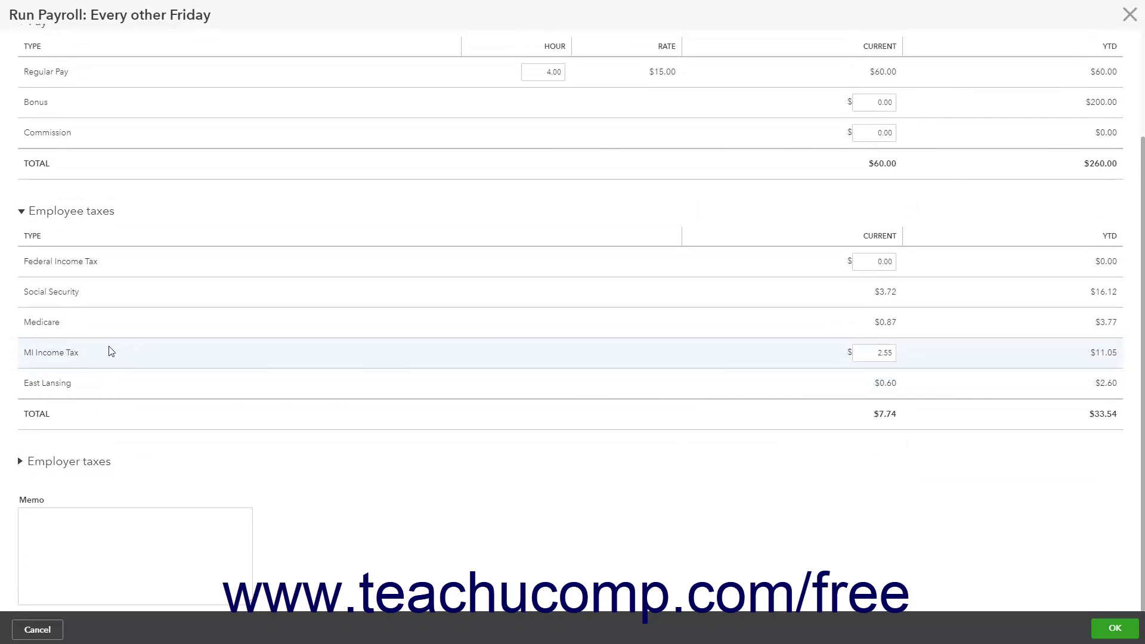
left_click(100, 211)
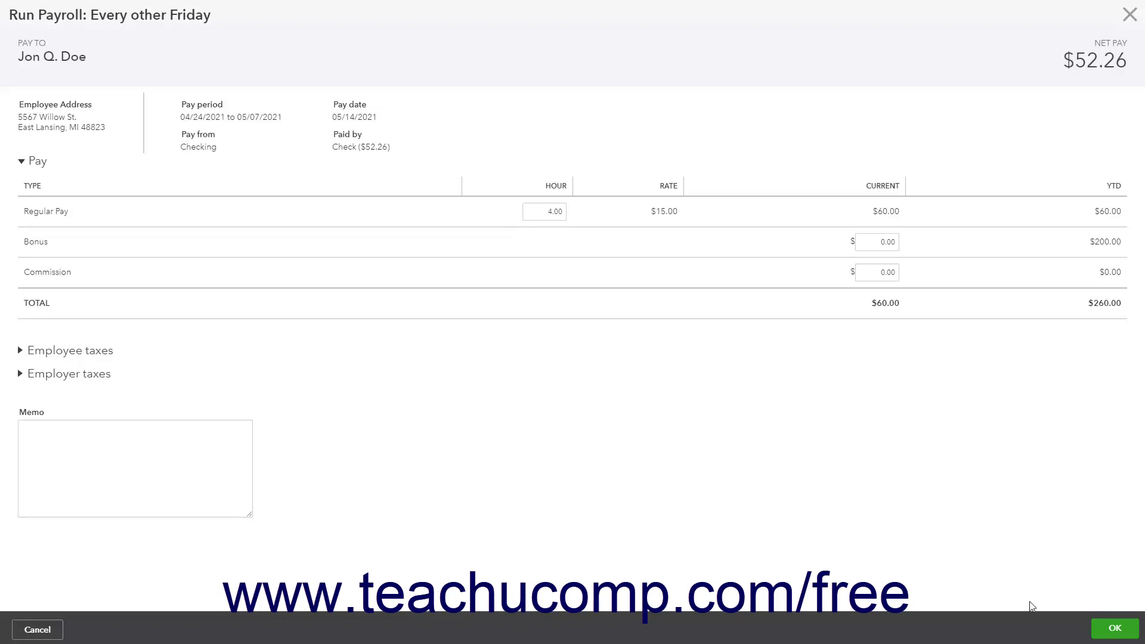
left_click(1102, 630)
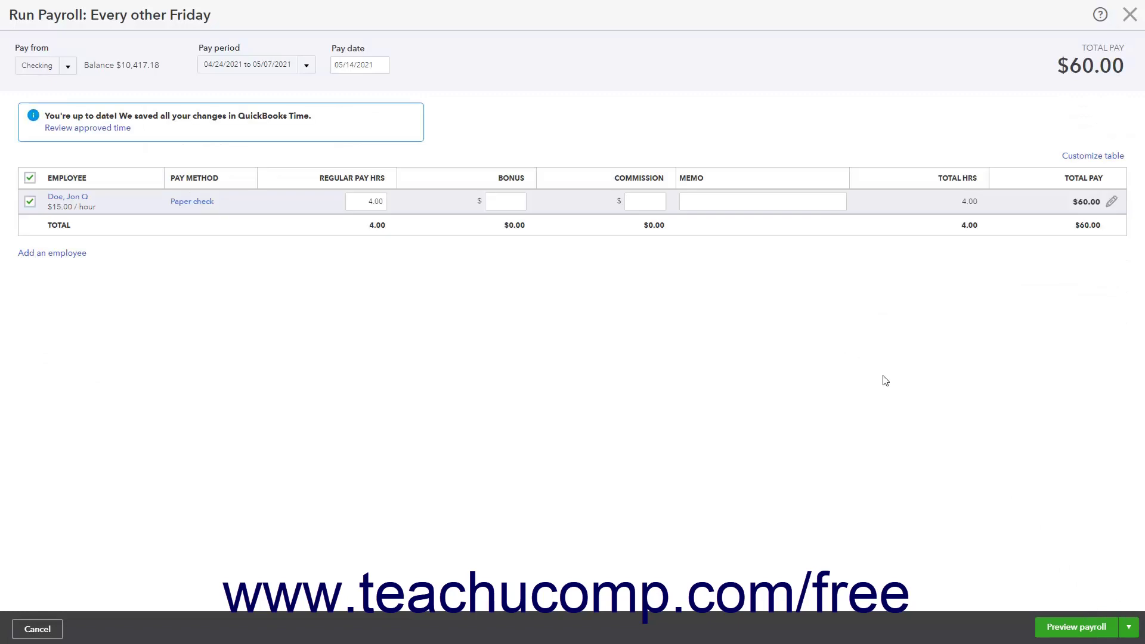
Preview the payroll and view its Payroll Details Report, closing the report when done
left_click(1055, 628)
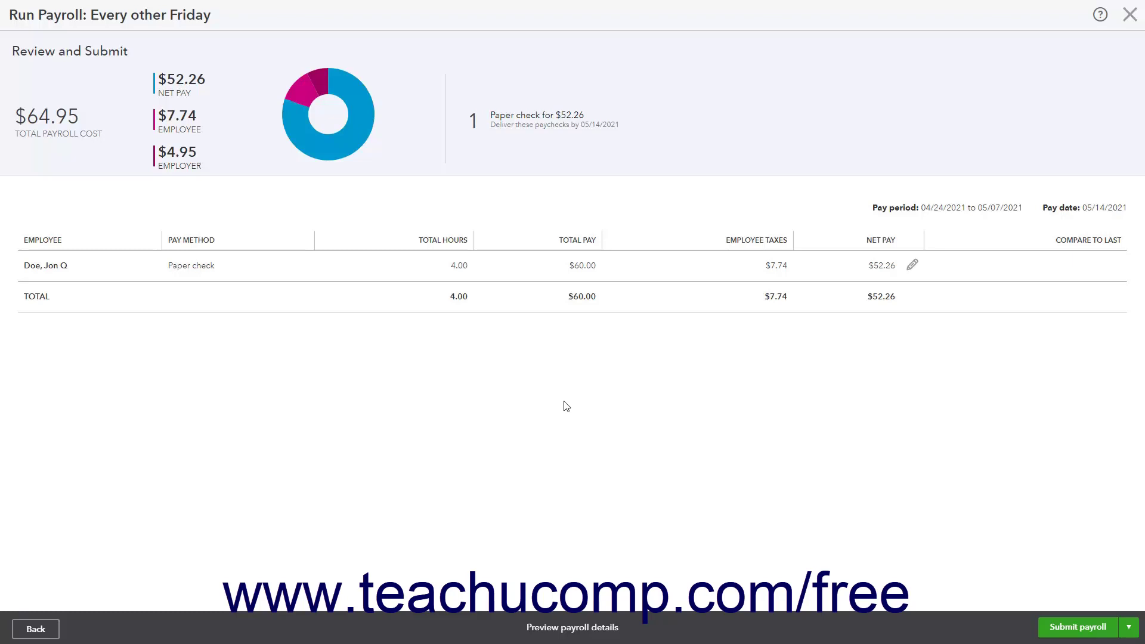
left_click(548, 630)
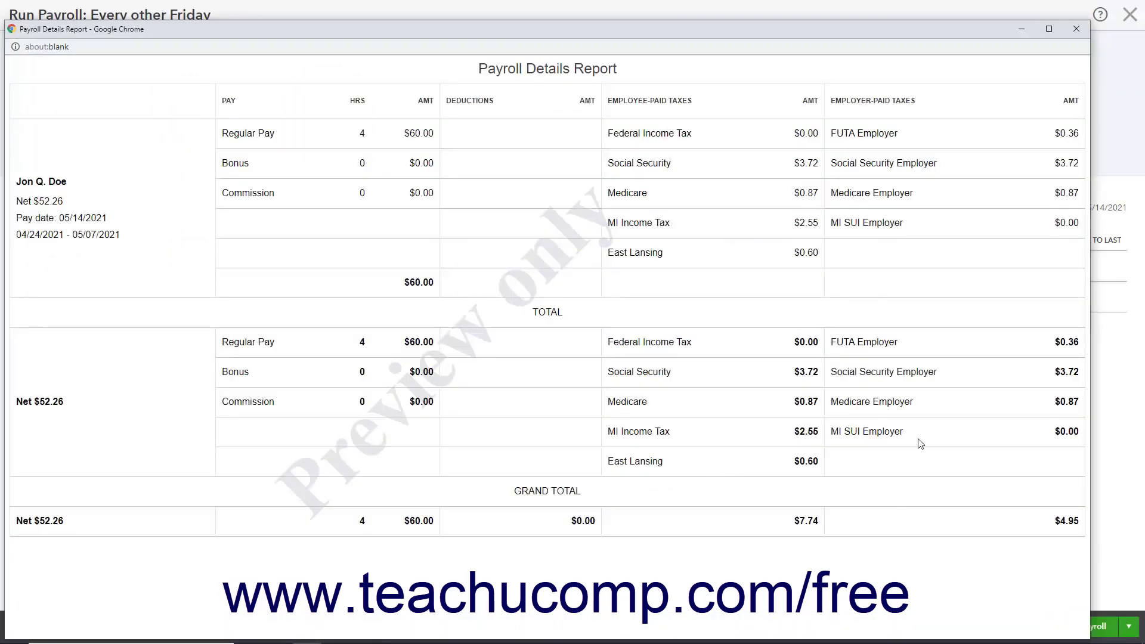
left_click(1076, 29)
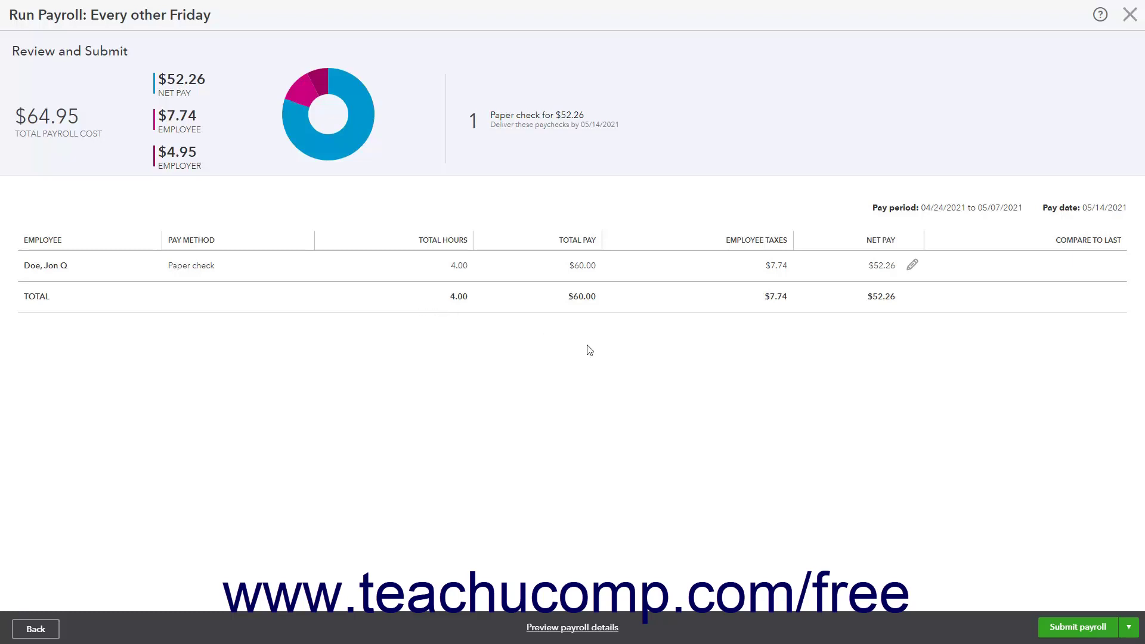
Check the alternative of saving the payroll for later, and submit the payroll
left_click(1127, 628)
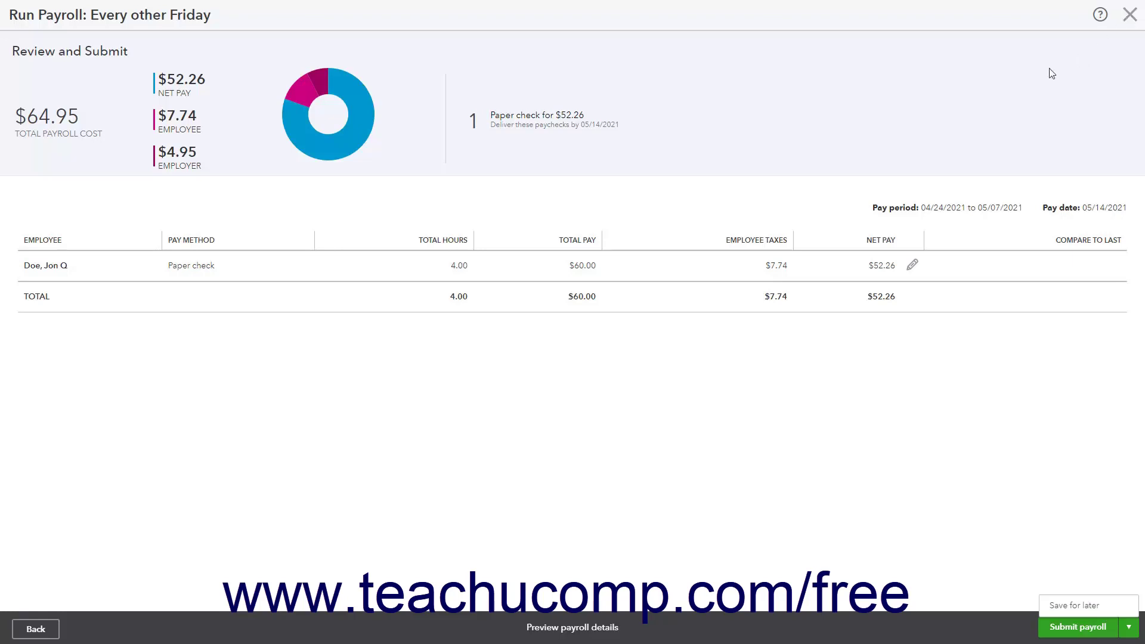
left_click(938, 104)
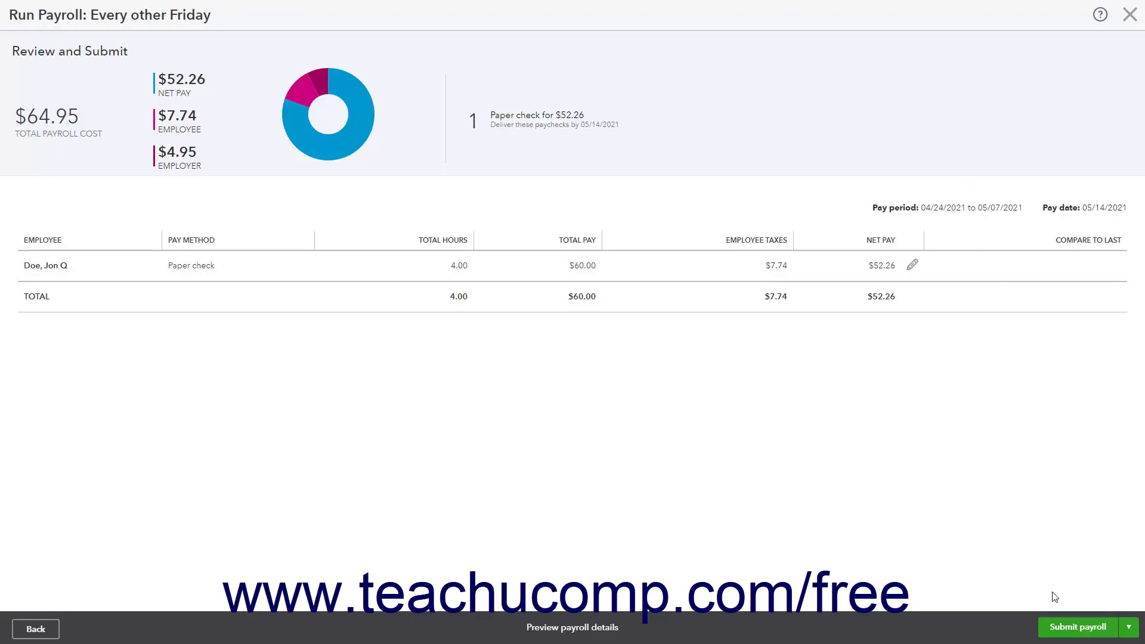
left_click(1055, 627)
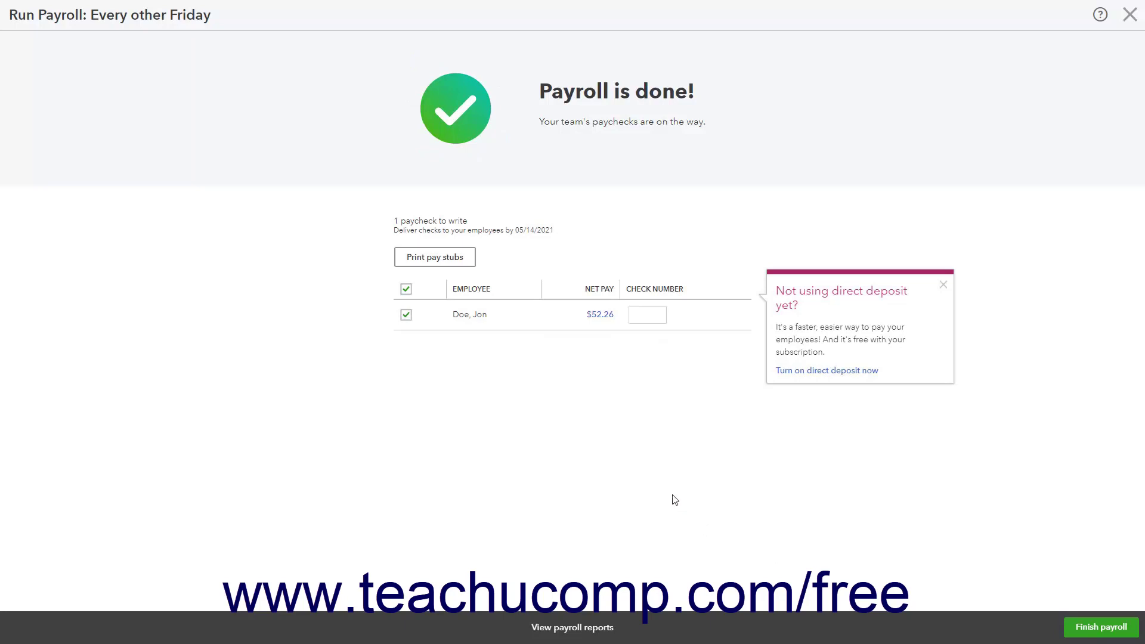
Check the pay stub printing and check number options, and view the payroll reports available for Excel export
left_click(458, 259)
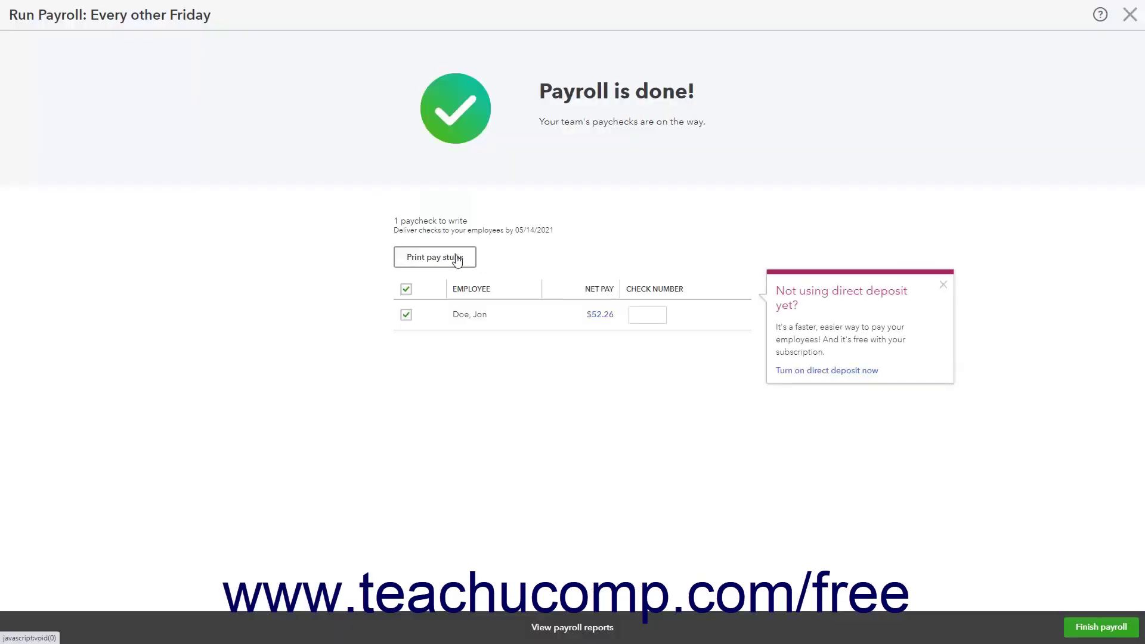
left_click(641, 317)
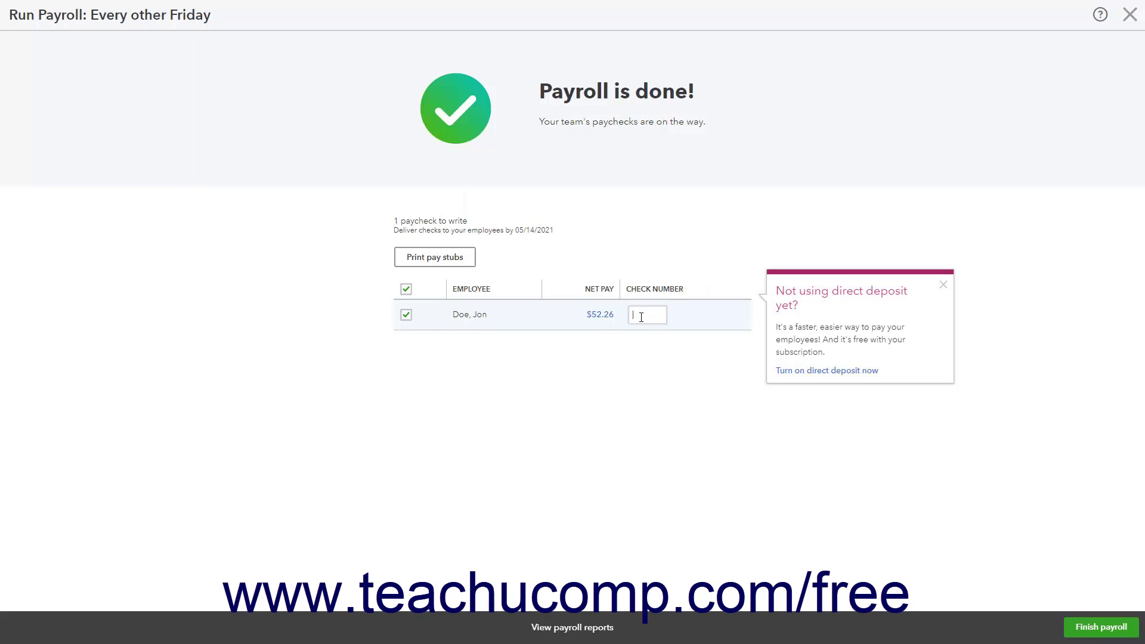
left_click(571, 628)
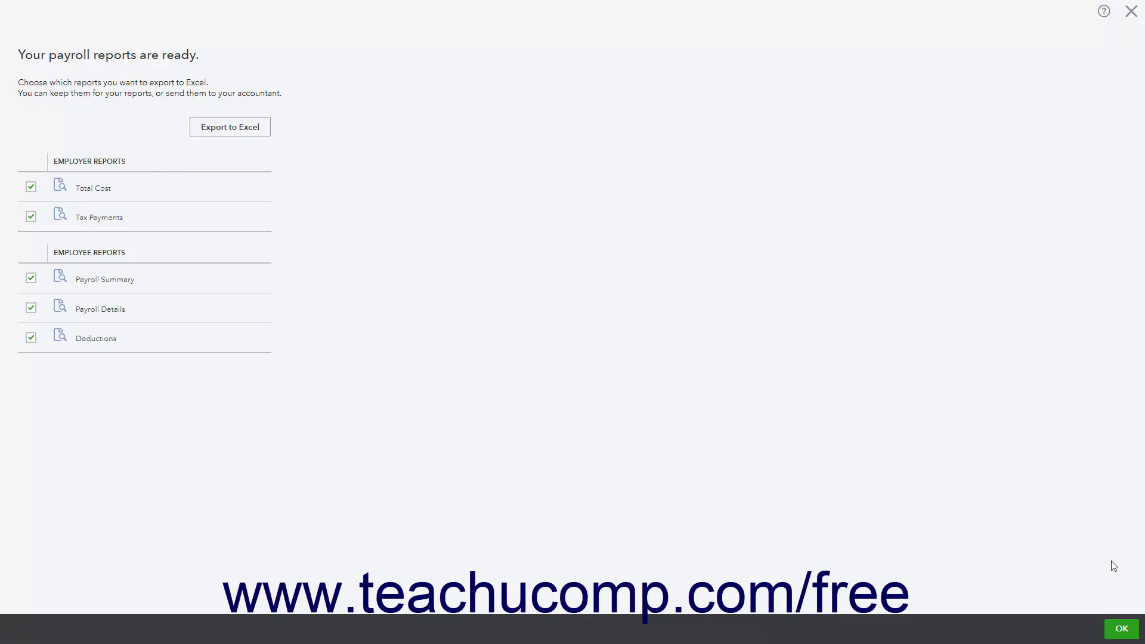
left_click(1122, 630)
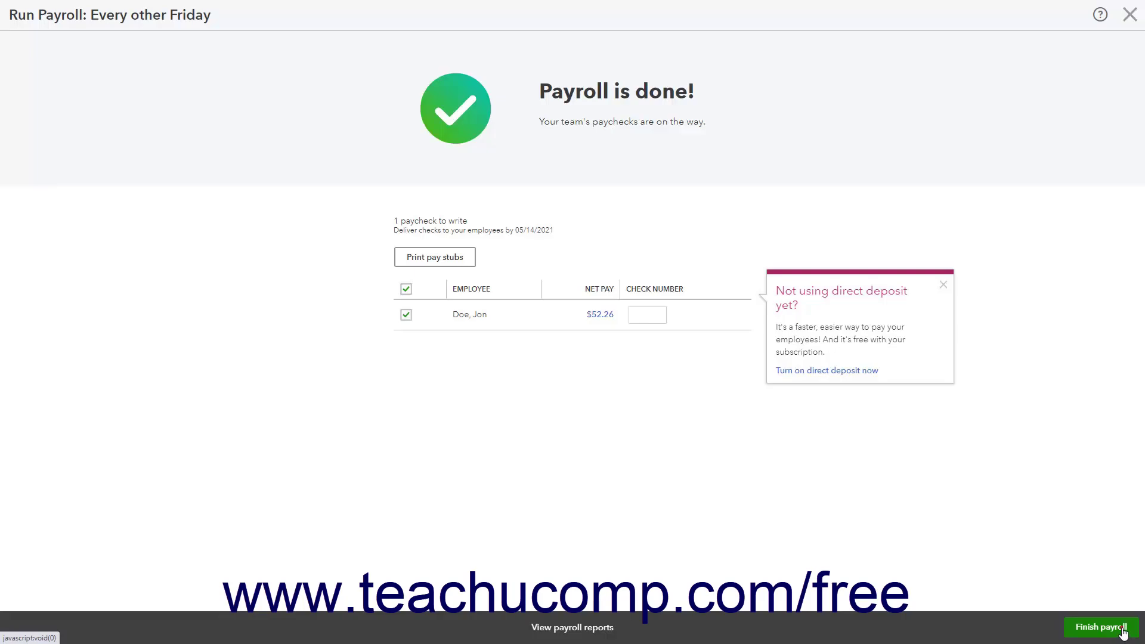
Finish the payroll and postpone the tax setup
left_click(1124, 631)
left_click(470, 407)
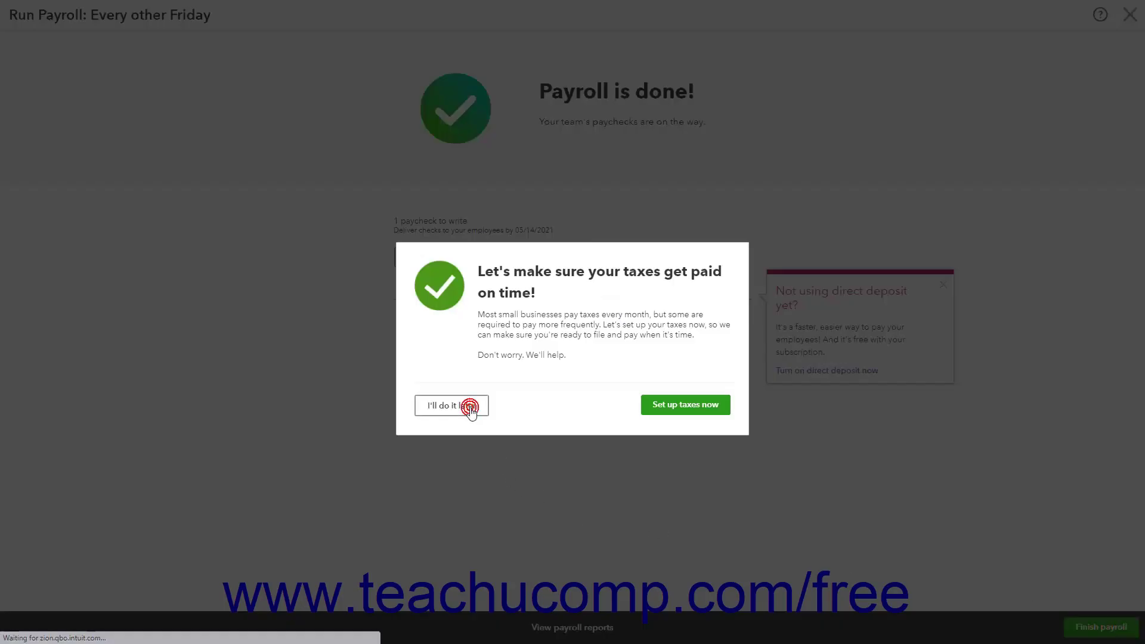